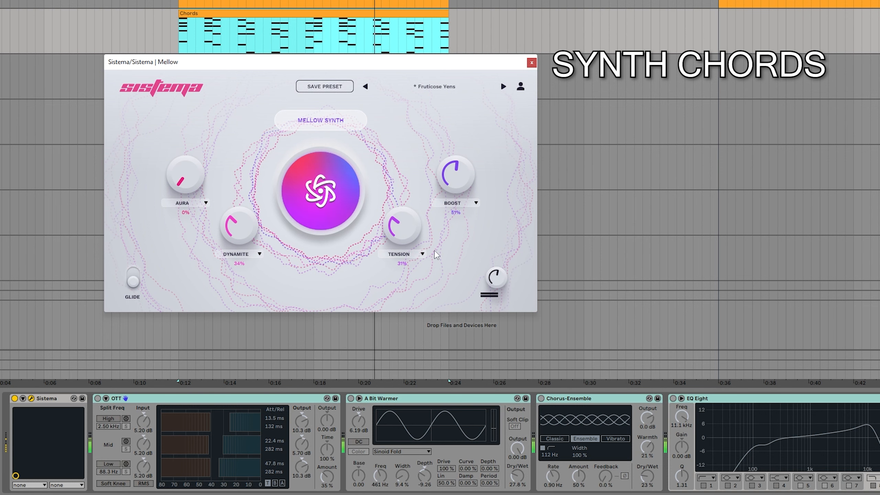
# - Close the Mellow plug-in window, restart playback, and bypass A Bit Warmer, Chorus-Ensemble and EQ Eight on the synth chords track
pyautogui.click(532, 62)
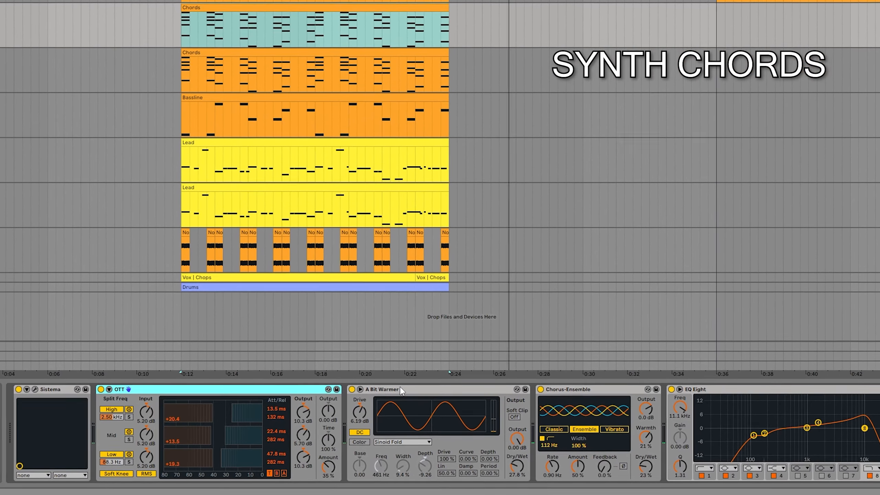
pyautogui.press('space')
pyautogui.press('space')
pyautogui.click(343, 396)
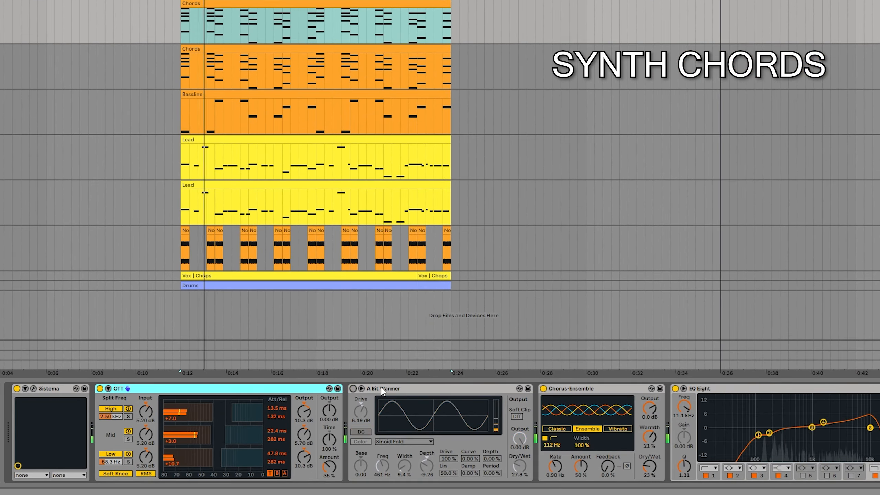
pyautogui.click(542, 389)
pyautogui.click(674, 388)
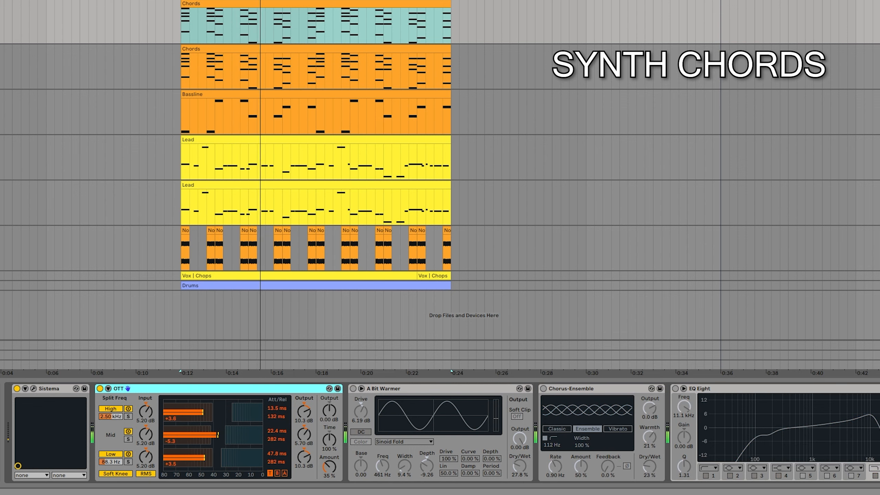
# - Reactivate A Bit Warmer, Chorus-Ensemble and EQ Eight on the Mellow track, and lower the EQ's high band to 7.26 kHz
pyautogui.click(353, 389)
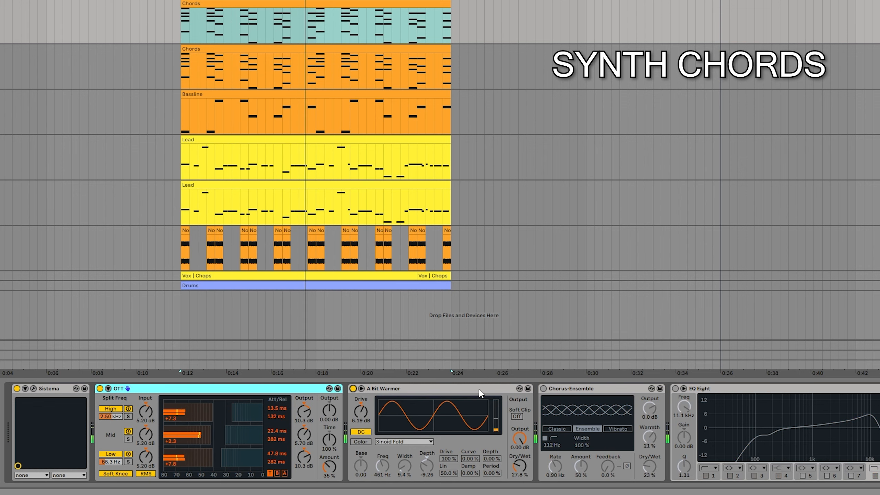
pyautogui.click(491, 389)
pyautogui.click(622, 388)
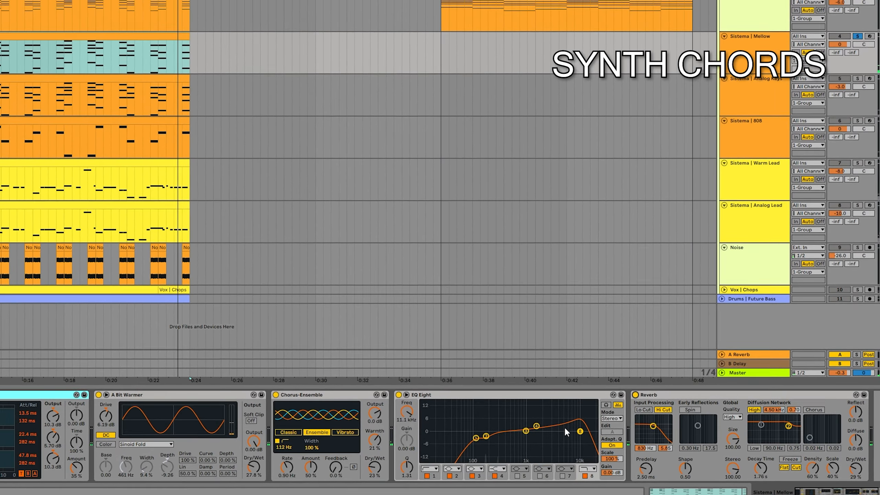
pyautogui.moveTo(580, 432); pyautogui.dragTo(571, 437)
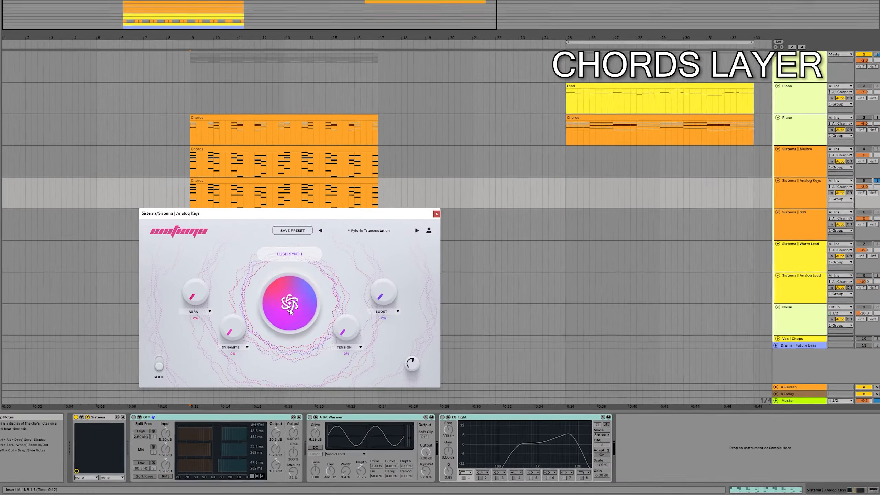
# - Generate several random Lush Synth presets in the Analog Keys track's Sistema instrument and close its plug-in window
pyautogui.click(290, 311)
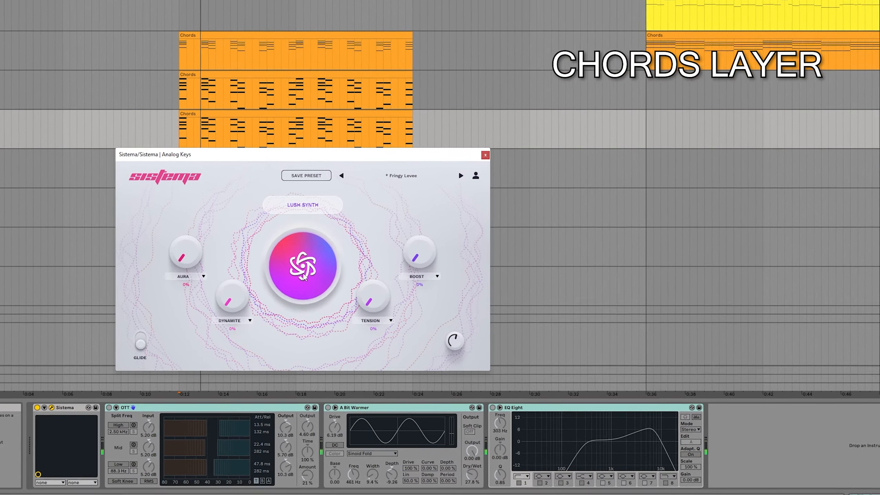
pyautogui.click(301, 269)
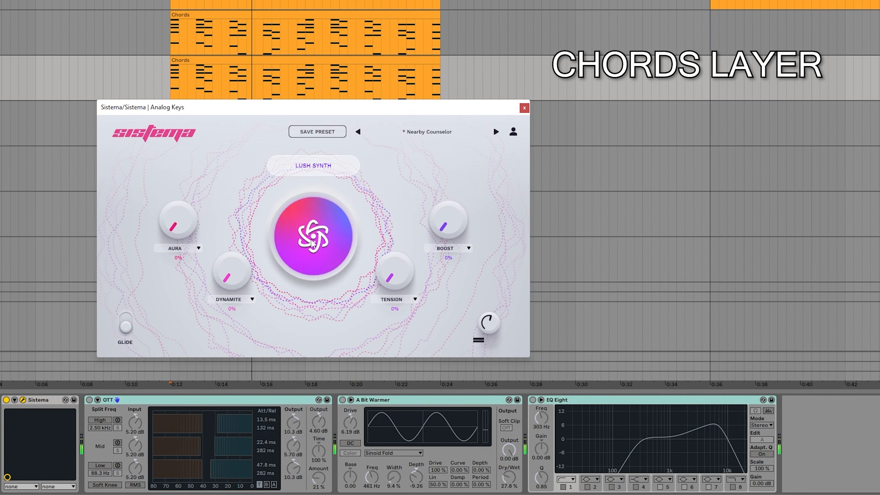
pyautogui.click(312, 241)
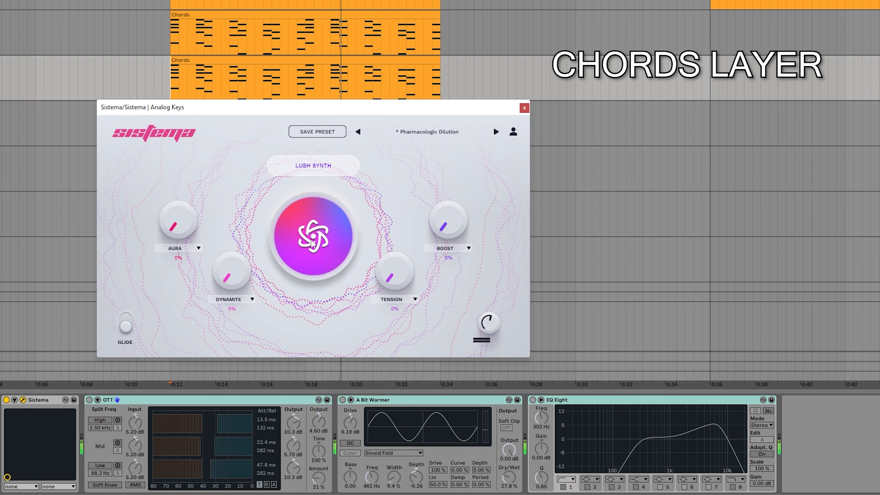
pyautogui.click(312, 244)
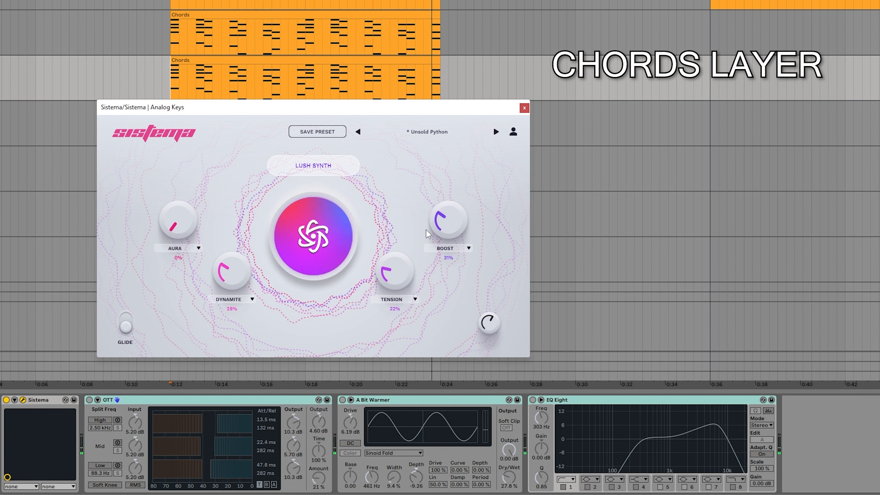
pyautogui.click(524, 108)
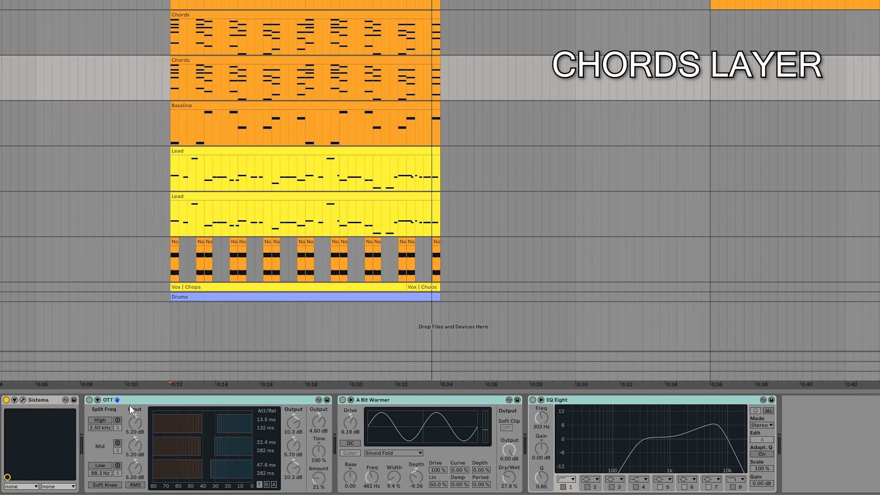
# - Activate OTT, A Bit Warmer and EQ Eight on the Analog Keys track, and adjust the high-end point of its EQ curve
pyautogui.click(89, 400)
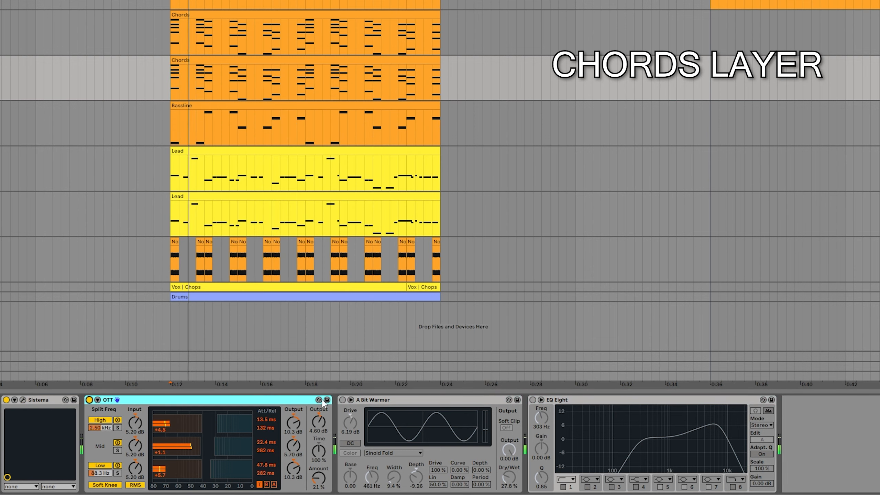
pyautogui.click(342, 400)
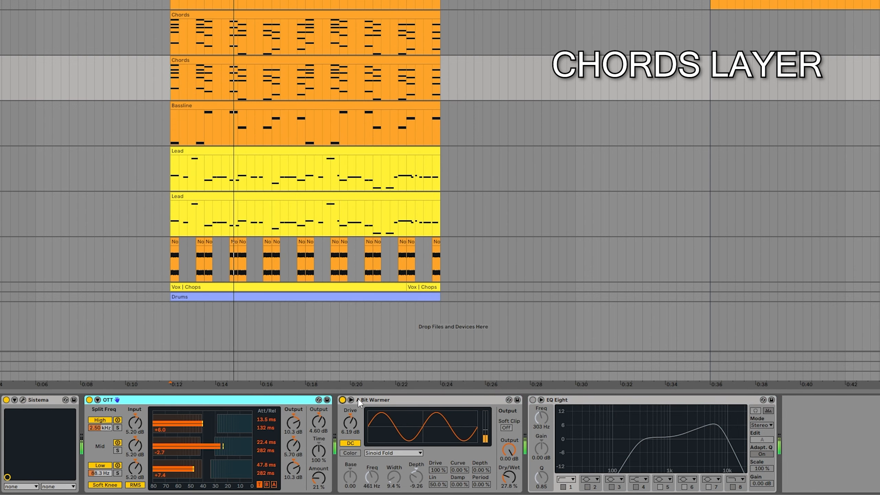
pyautogui.click(532, 400)
pyautogui.moveTo(688, 428); pyautogui.dragTo(714, 442)
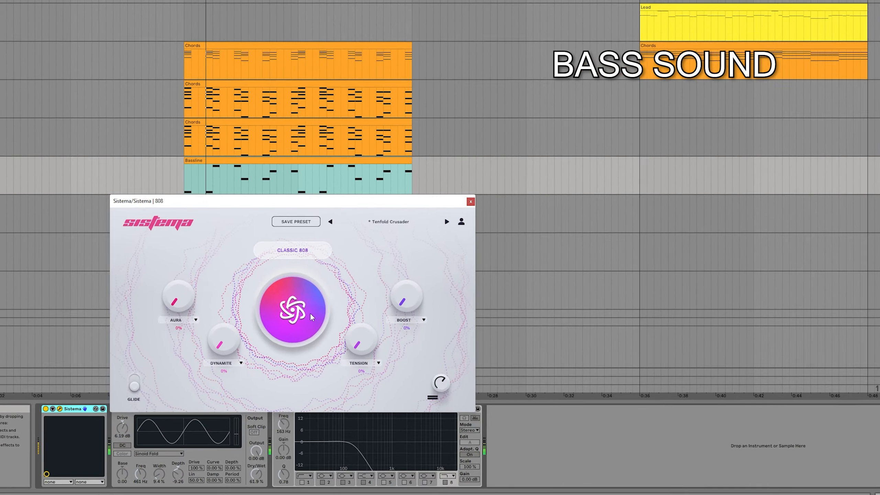
# - Generate several random Classic 808 presets in the bass track's Sistema instrument
pyautogui.click(321, 298)
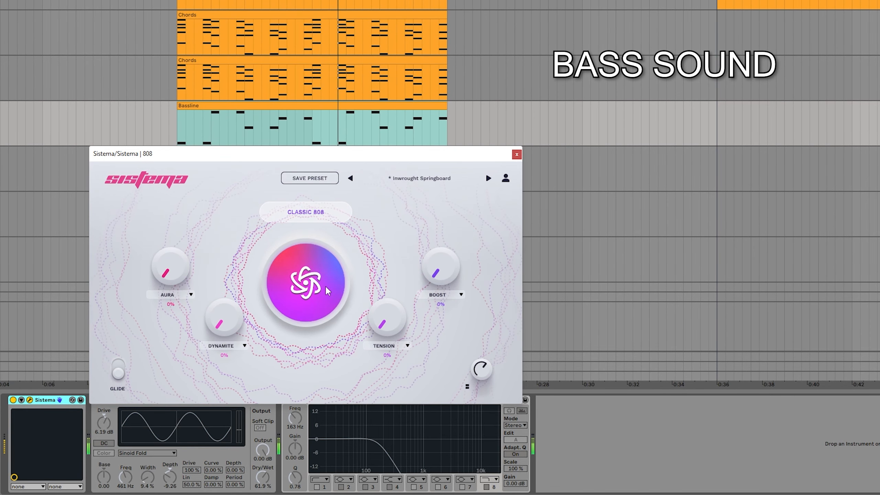
pyautogui.click(326, 288)
pyautogui.click(326, 288)
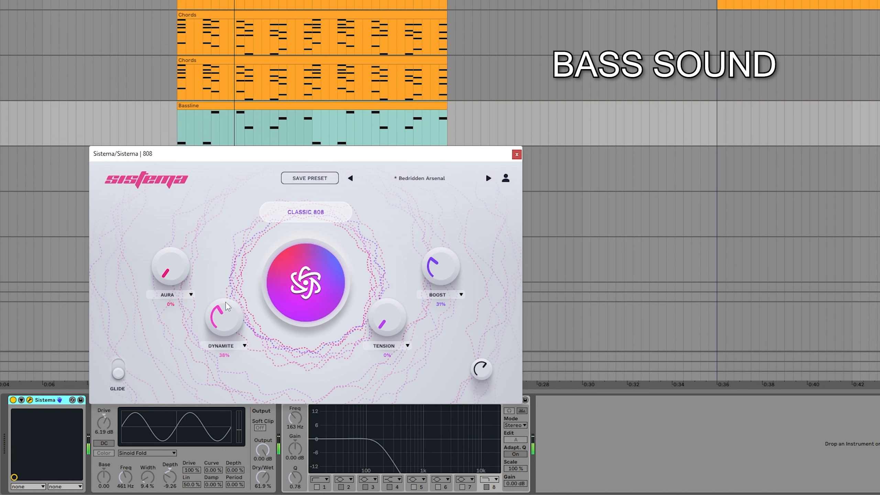
# - Set the 808 bass sound's Dynamite to 31% and Boost to 41%, and close its plug-in window
pyautogui.moveTo(224, 311); pyautogui.dragTo(225, 313)
pyautogui.moveTo(442, 276)
pyautogui.mouseDown()
pyautogui.moveTo(458, 250)
pyautogui.moveTo(457, 222)
pyautogui.moveTo(449, 269)
pyautogui.mouseUp()
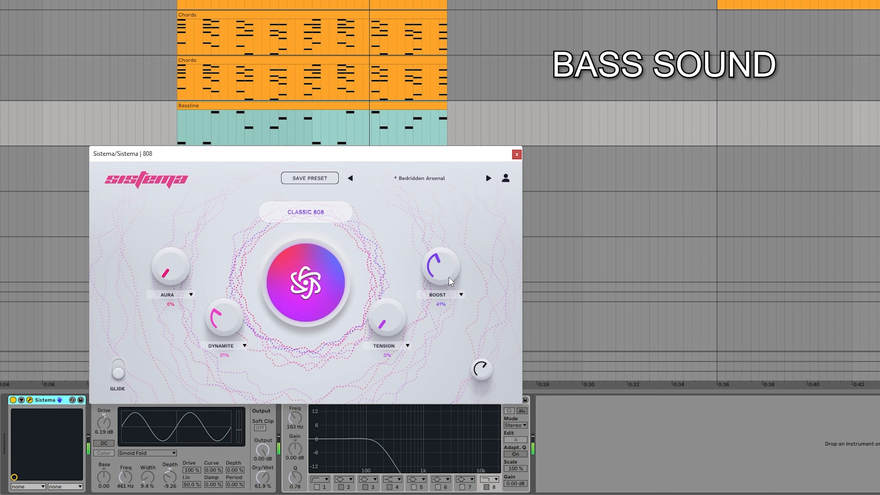
pyautogui.click(517, 155)
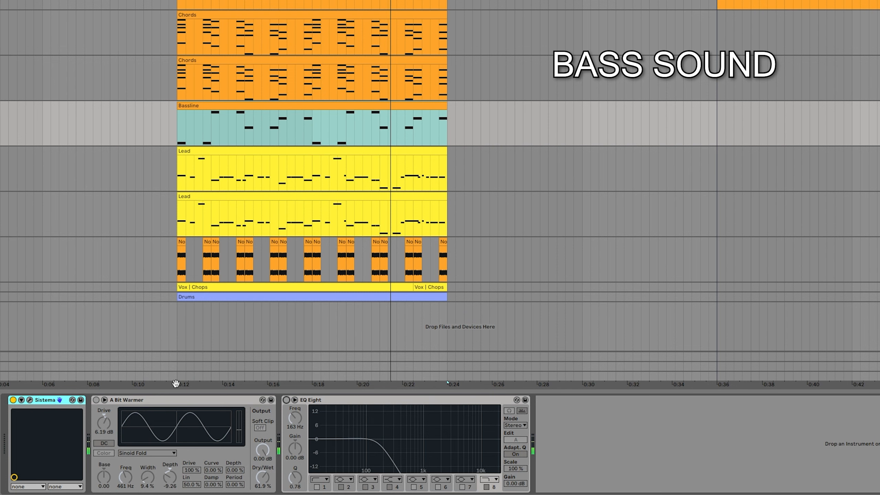
# - Play the bassline with A Bit Warmer and EQ Eight activated on the 808 track
pyautogui.press('space')
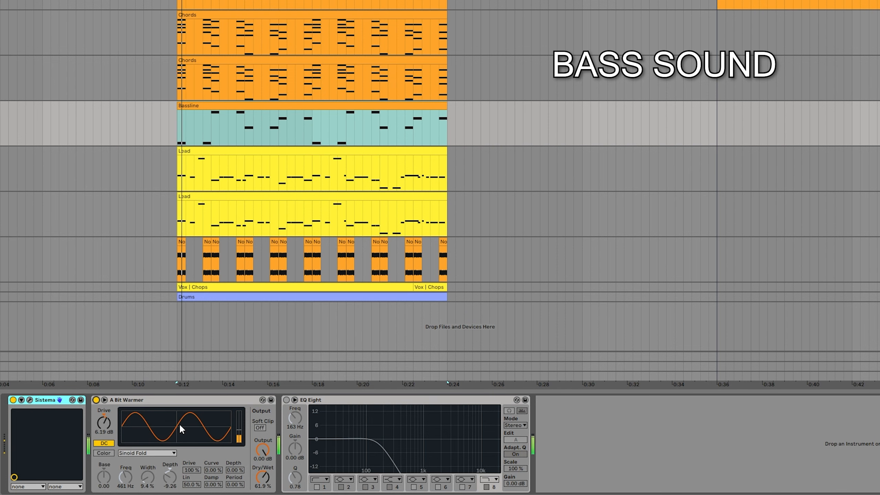
pyautogui.click(295, 400)
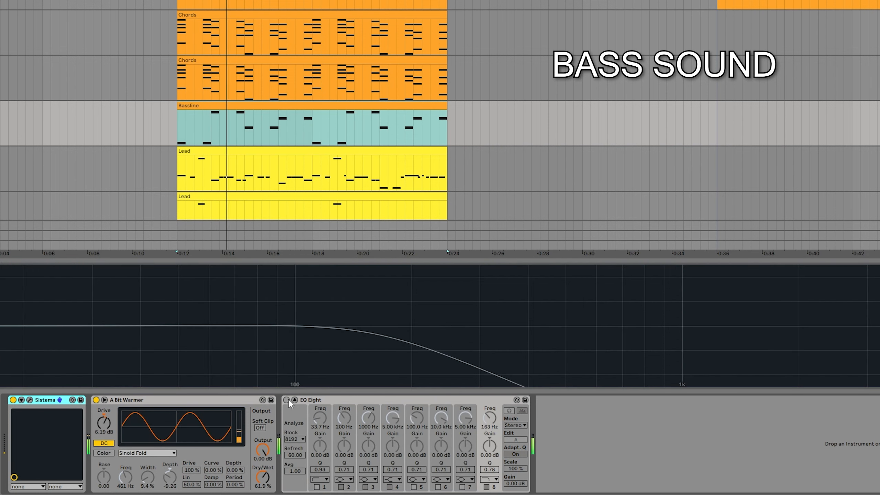
pyautogui.click(288, 400)
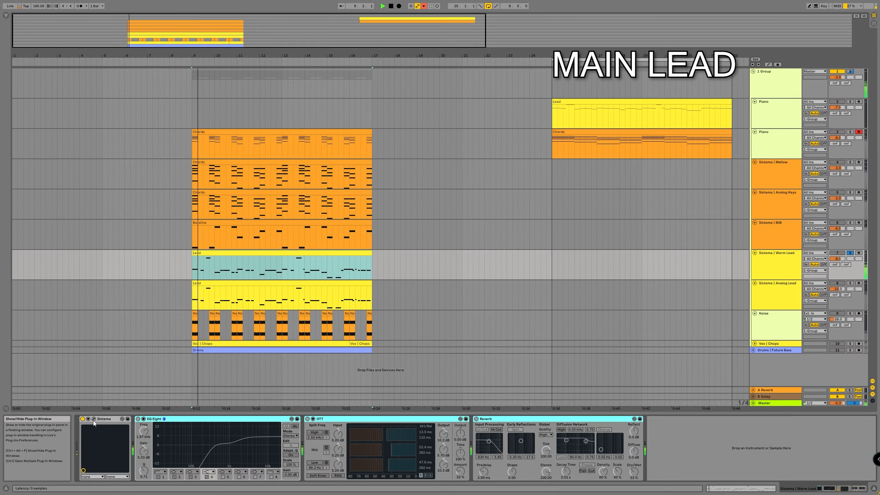
# - Open Sistema on the Warm Lead track, generate a new random Warm Lead preset, and close its window
pyautogui.click(93, 419)
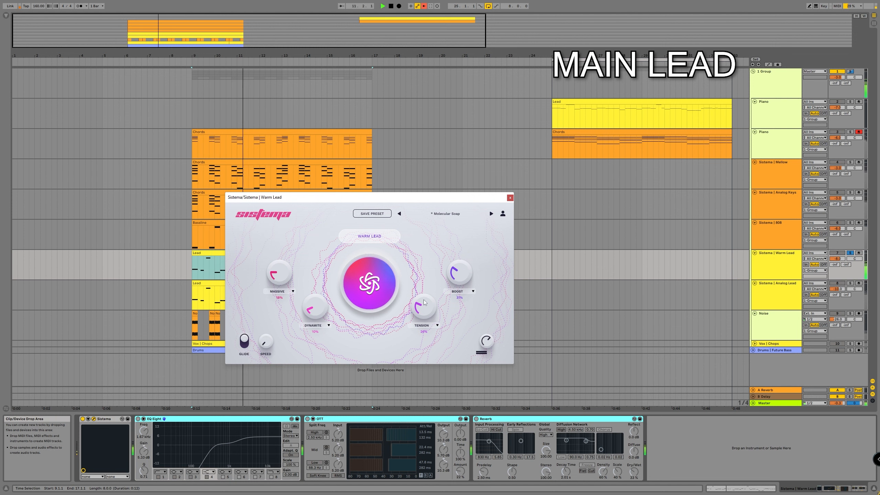
pyautogui.click(380, 272)
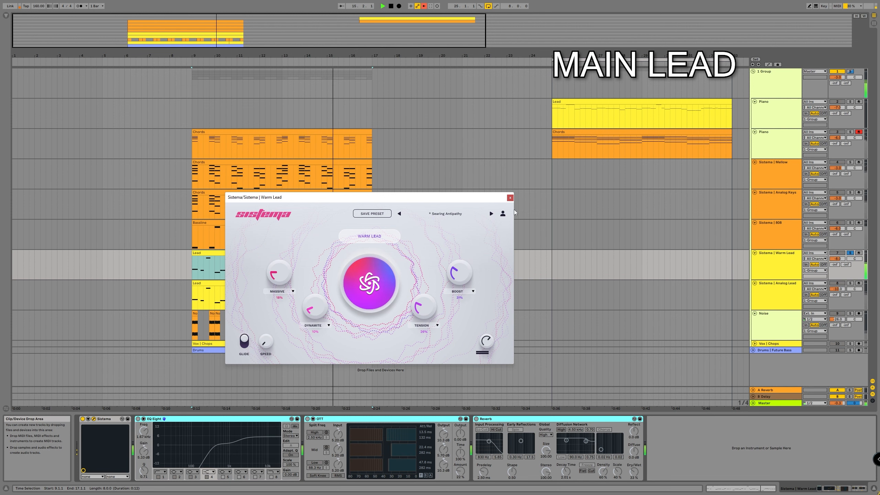
pyautogui.click(511, 198)
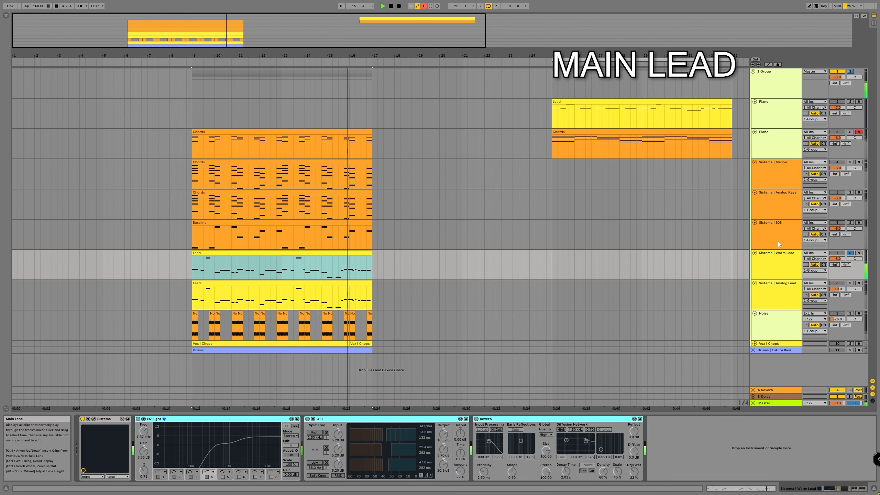
# - Select the Warm Lead track's Lead clip and activate the track's EQ Eight, OTT and Reverb while it plays
pyautogui.click(268, 283)
pyautogui.click(267, 253)
pyautogui.click(138, 419)
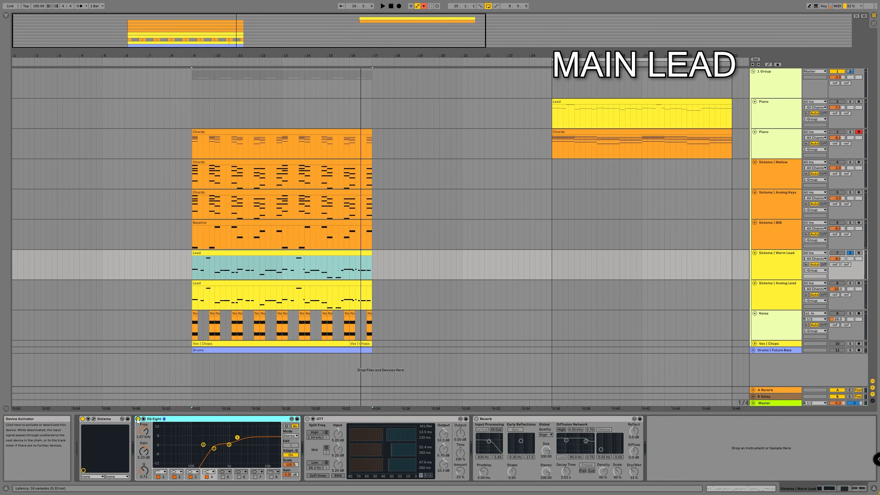
pyautogui.click(321, 419)
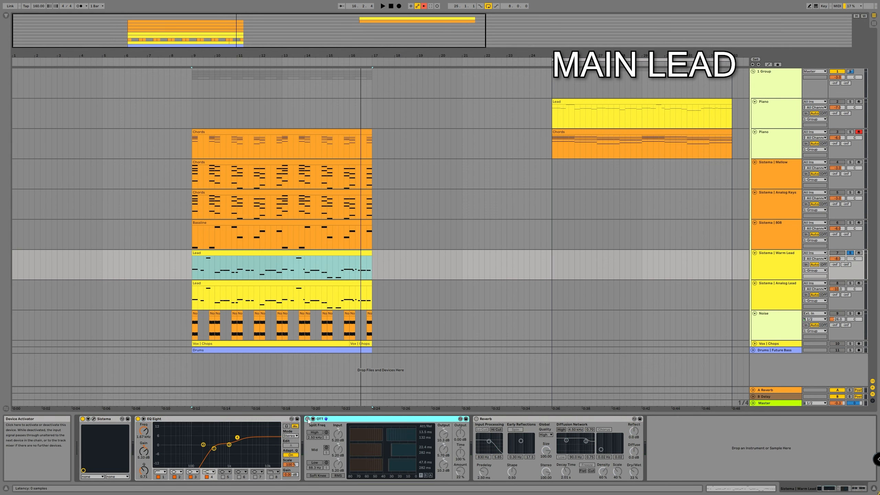
pyautogui.press('space')
pyautogui.click(307, 420)
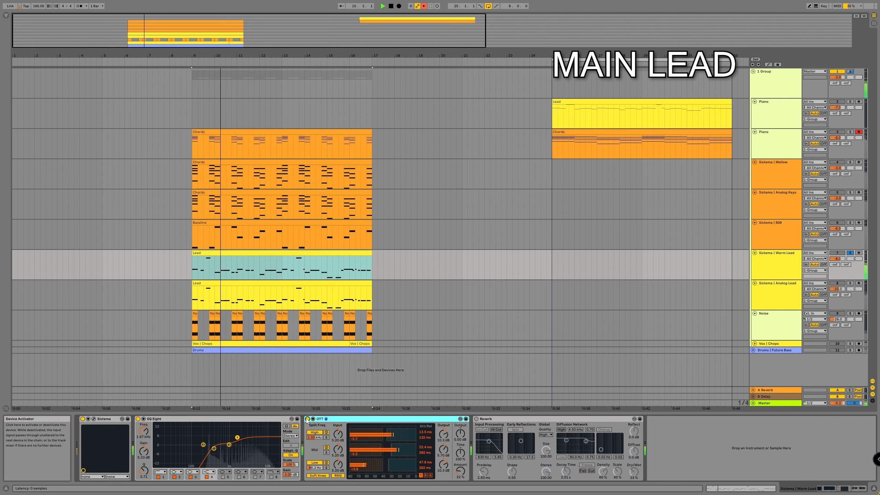
pyautogui.click(476, 419)
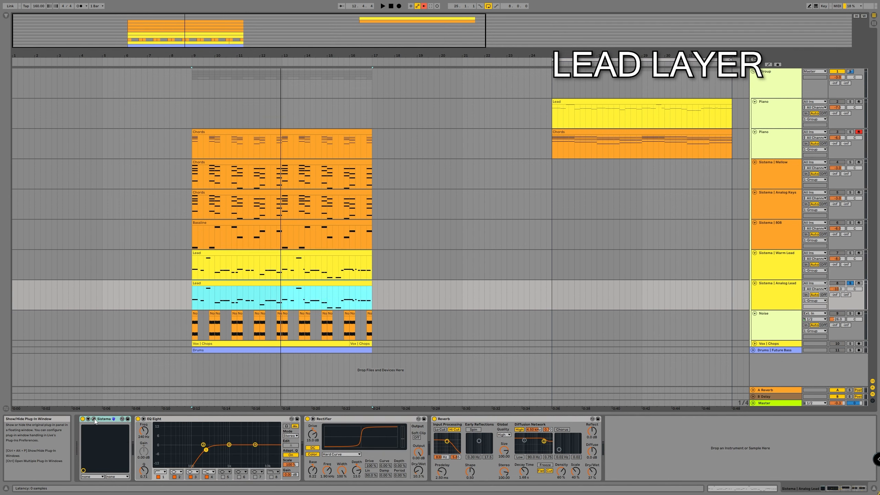
# - Open Sistema on the Analog Lead track, review its Dirty Lead sound engine settings, play the sound, and close the window
pyautogui.click(93, 419)
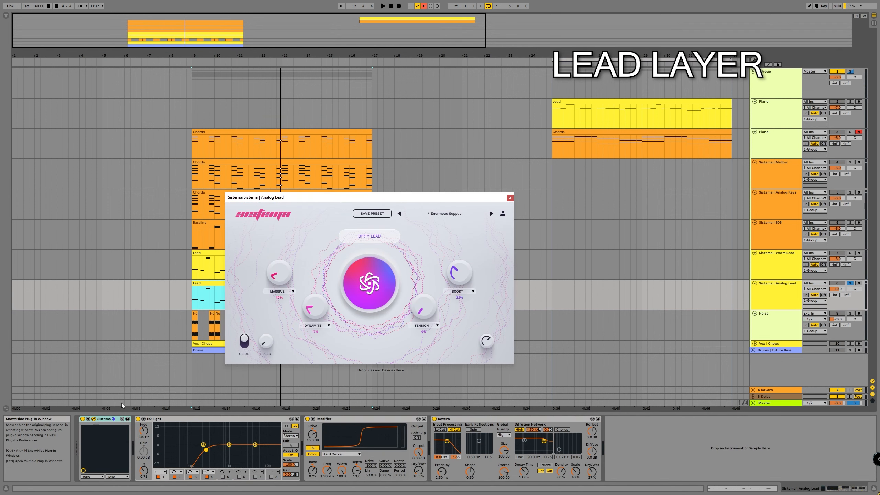
pyautogui.click(359, 238)
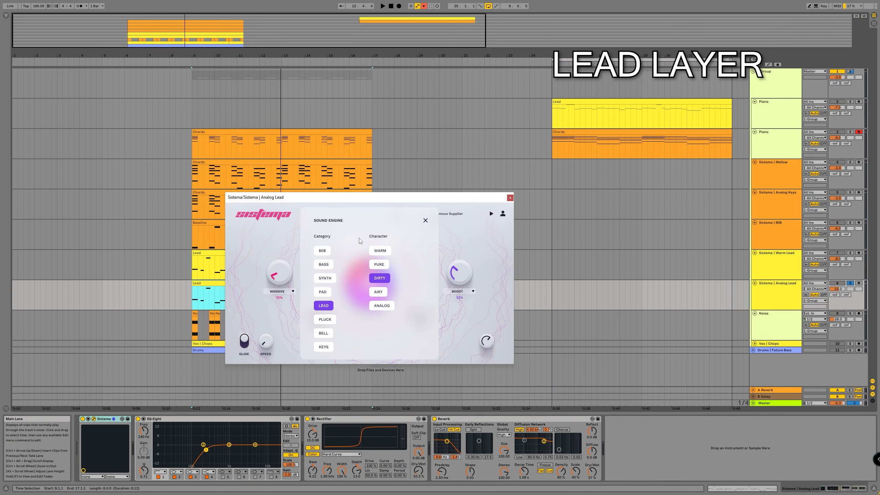
pyautogui.click(426, 221)
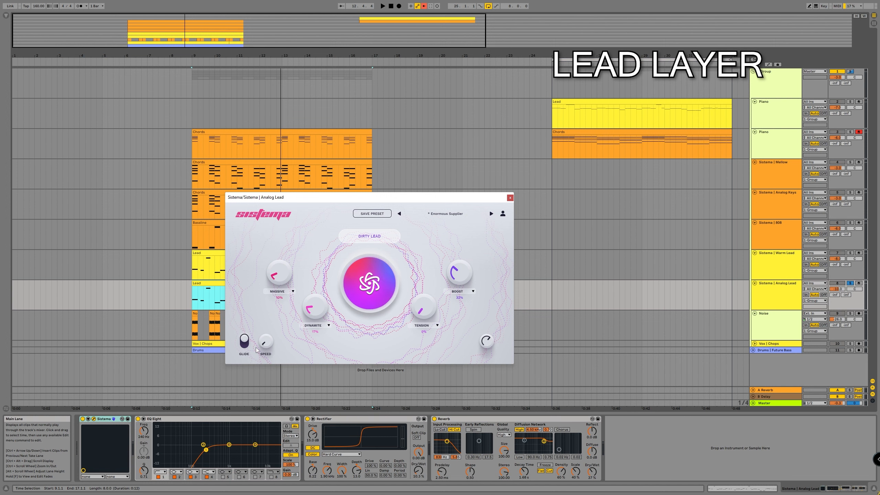
pyautogui.press('space')
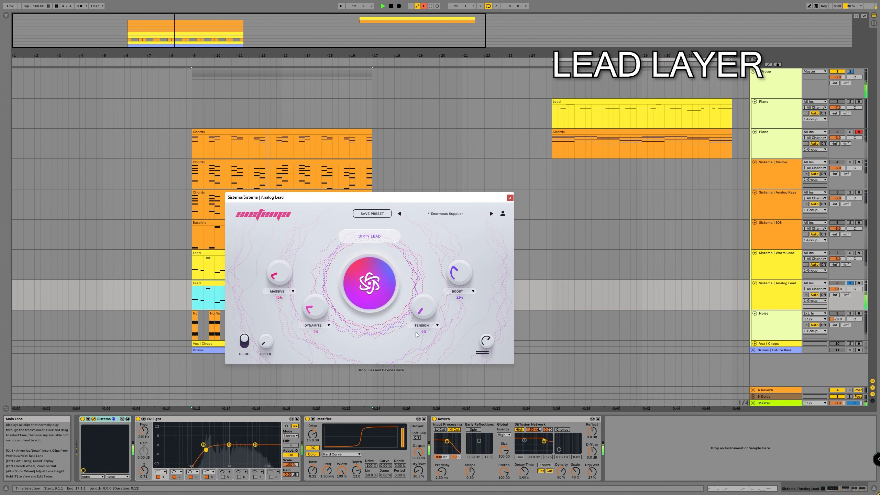
pyautogui.click(510, 198)
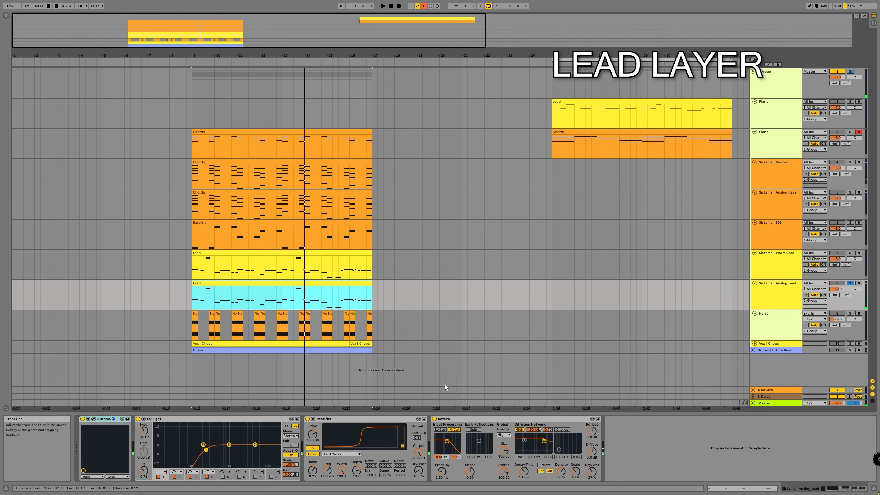
# - Bypass EQ Eight, Rectifier and Reverb together on the Analog Lead track
pyautogui.click(231, 420)
pyautogui.keyDown('shift'); pyautogui.click(472, 419); pyautogui.keyUp('shift')
pyautogui.press('0')
# - Play the soloed Analog Lead track while reactivating its EQ Eight, Rectifier and Reverb one after another, and stop playback
pyautogui.press('space')
pyautogui.click(185, 420)
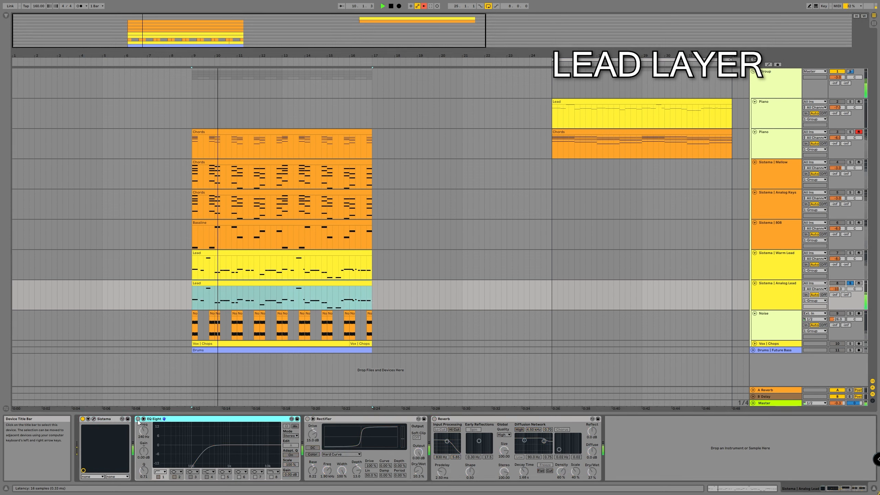
pyautogui.click(137, 419)
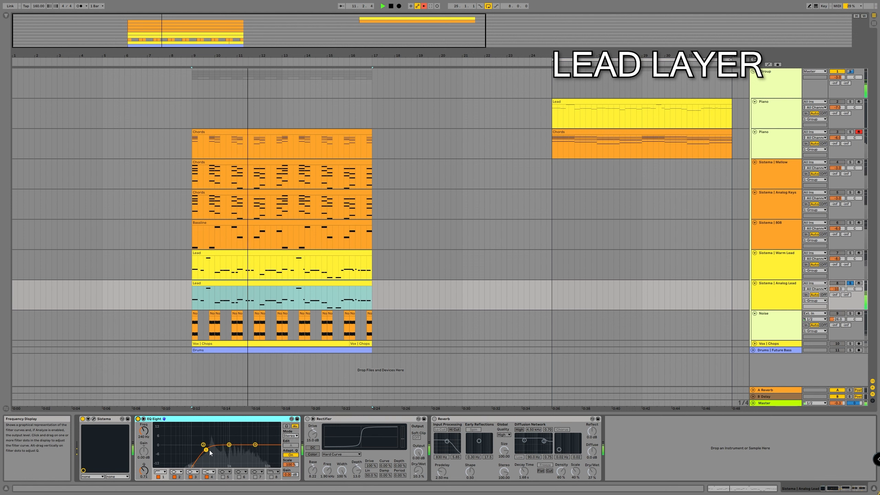
pyautogui.click(308, 418)
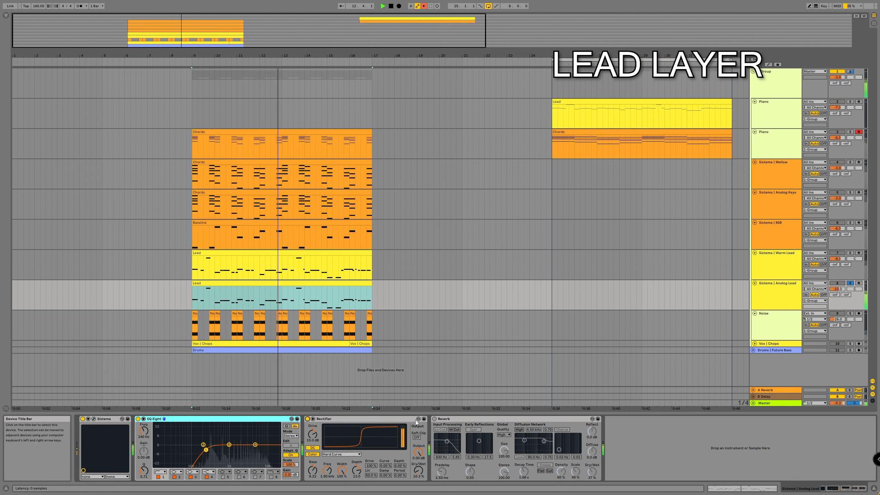
pyautogui.click(435, 419)
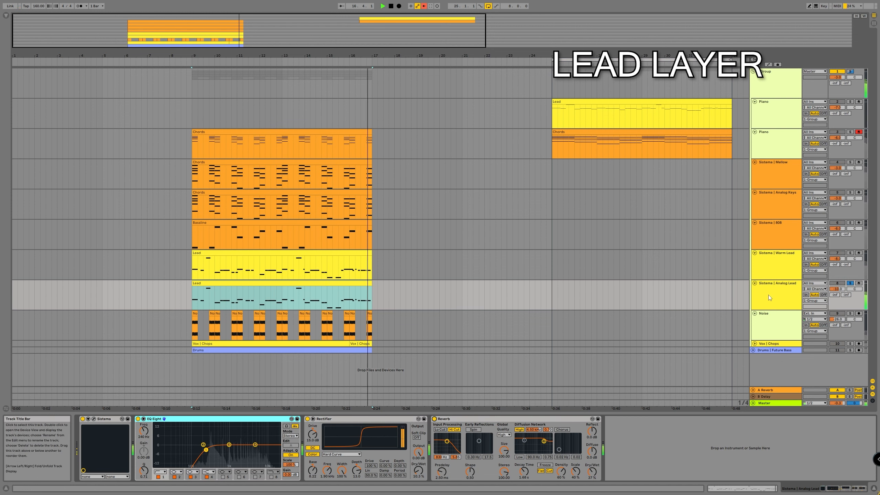
pyautogui.press('space')
# - Solo the Vox | Chops track and play it, adding the Analog Lead and Warm Lead tracks to the solo during playback
pyautogui.click(780, 344)
pyautogui.click(850, 343)
pyautogui.press('space')
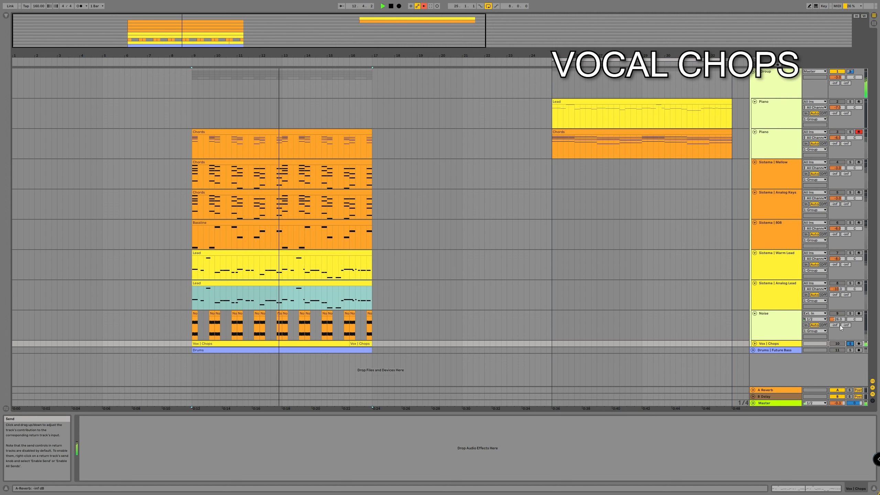
pyautogui.keyDown('ctrl'); pyautogui.click(850, 283); pyautogui.keyUp('ctrl')
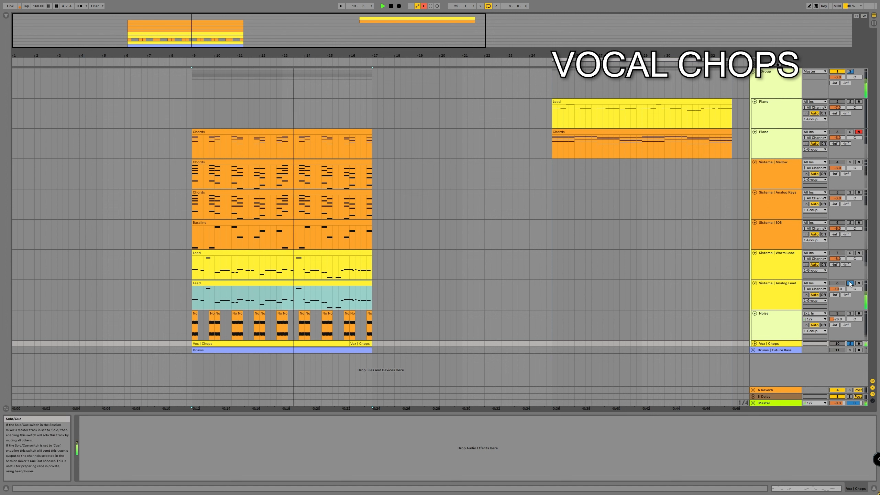
pyautogui.keyDown('ctrl'); pyautogui.click(850, 253); pyautogui.keyUp('ctrl')
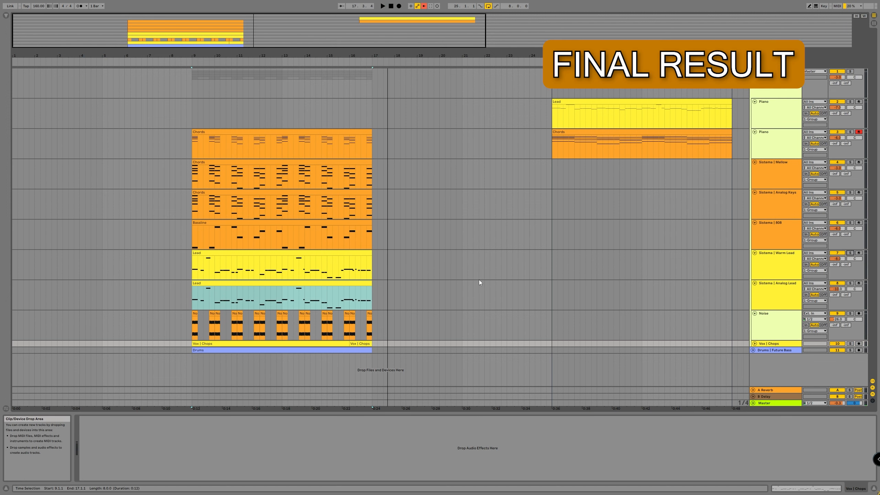
# - Place the insert marker at 9.1.1, the start of the drop, and play the full arrangement from there
pyautogui.click(193, 117)
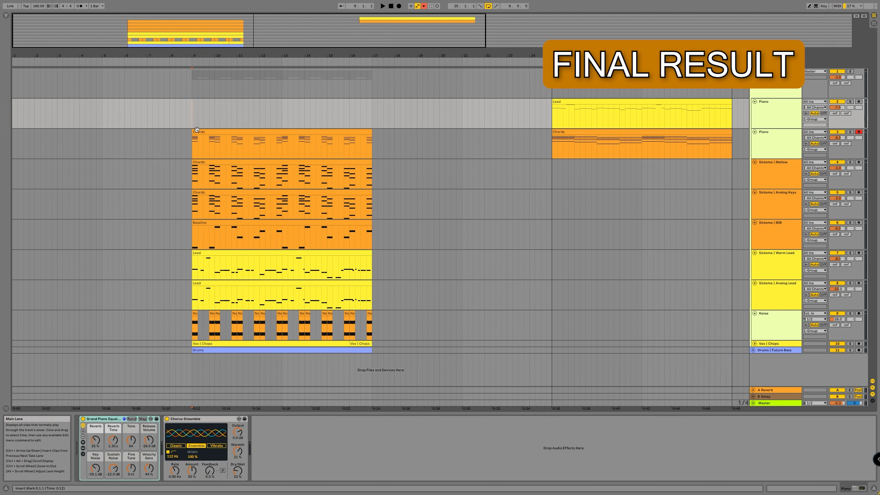
pyautogui.press('space')
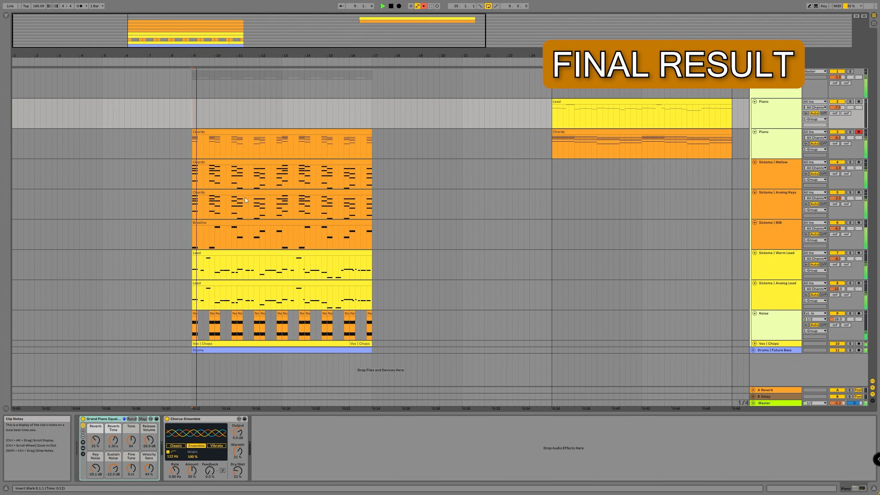